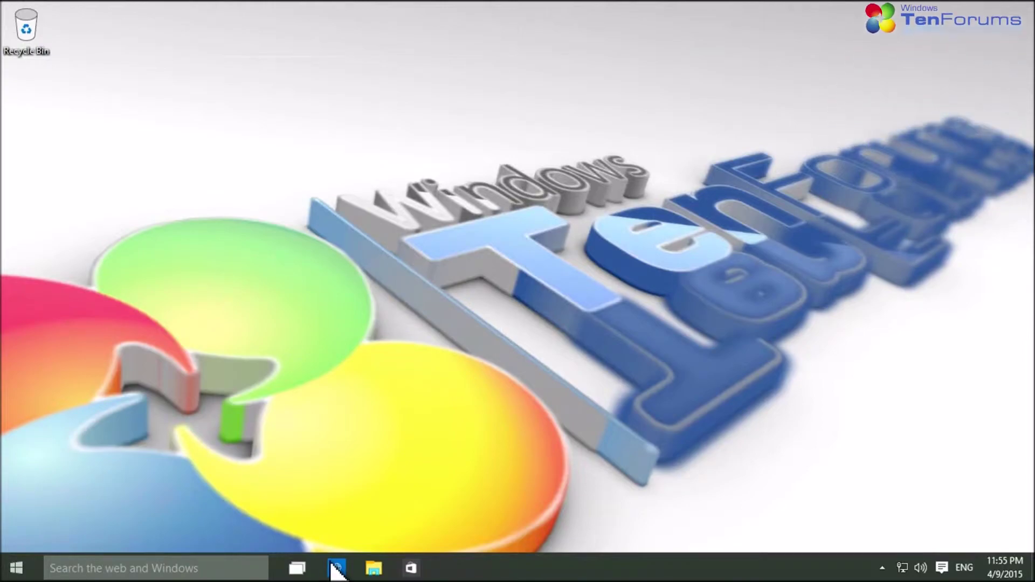
Reach the Microsoft account sign-up form via the Outlook.com link on MSN and 'Sign up now'
{"action": "left_click", "coordinate": [336, 568]}
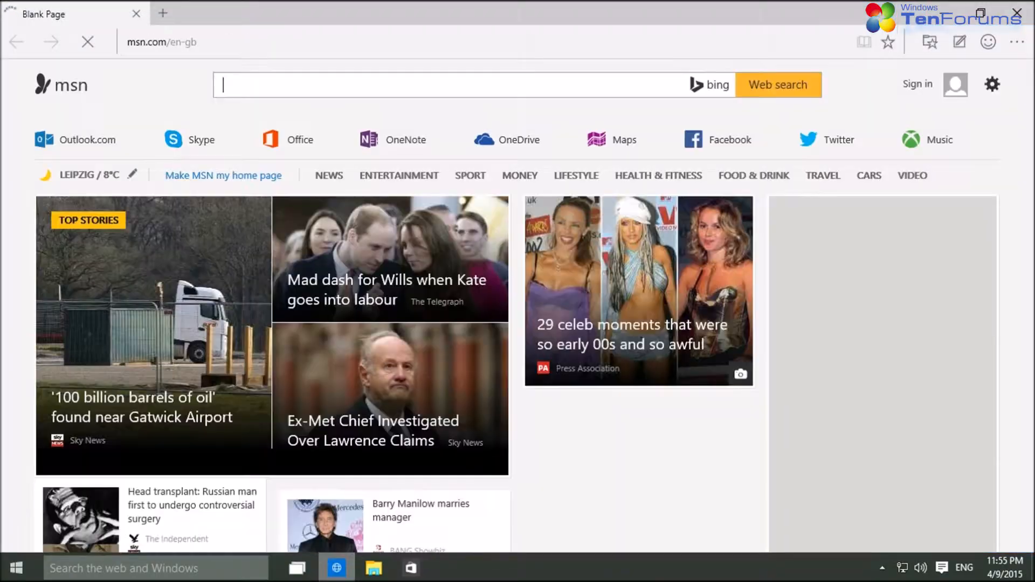
{"action": "mouse_move", "coordinate": [87, 140]}
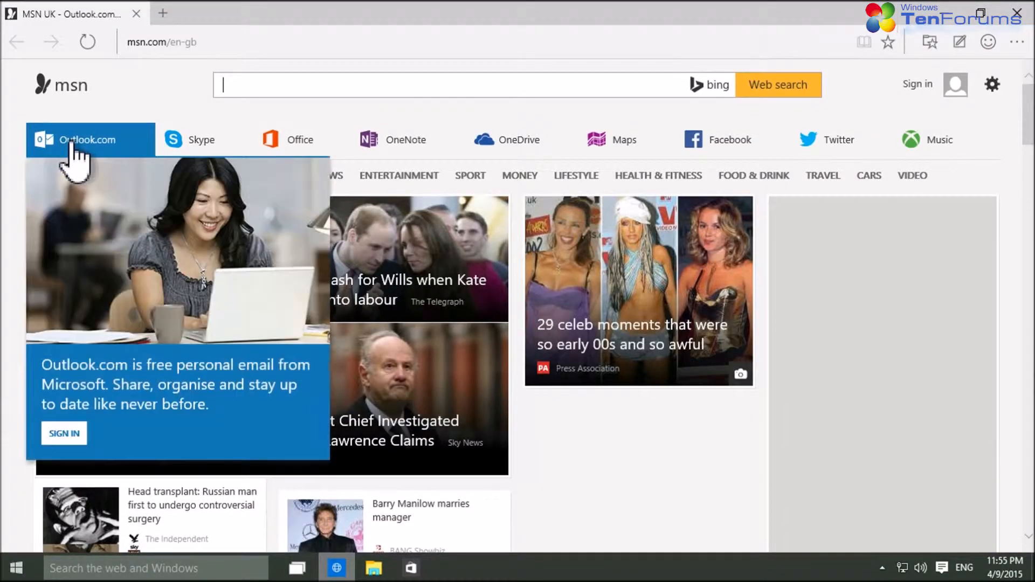
{"action": "left_click", "coordinate": [71, 146]}
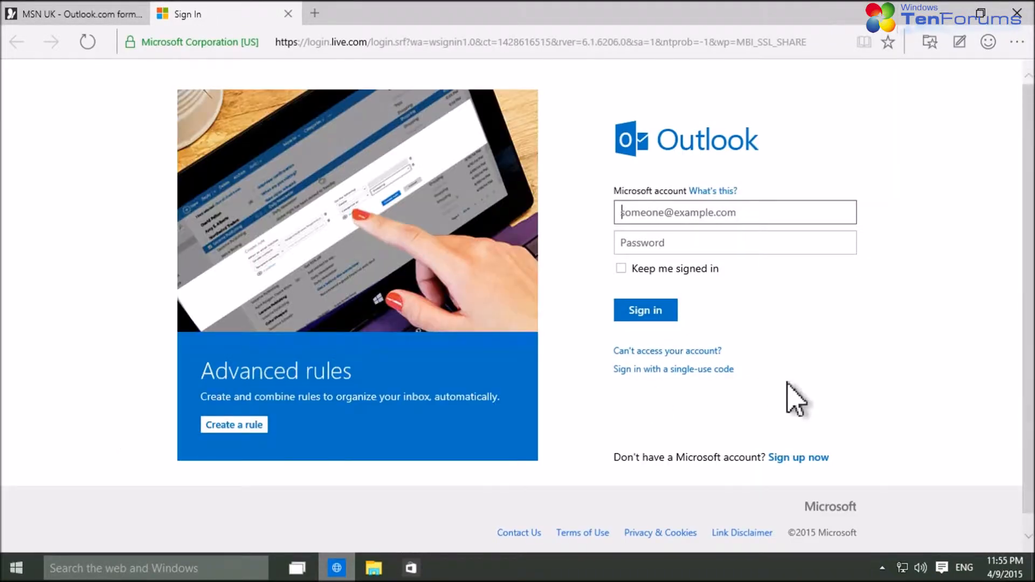
{"action": "left_click", "coordinate": [789, 458]}
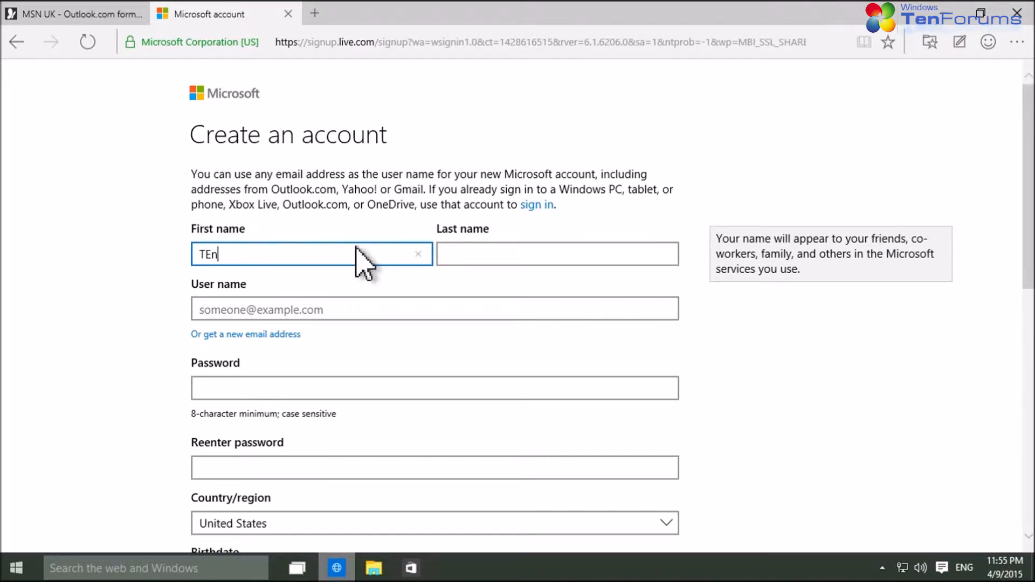
{"action": "type", "text": "n"}
{"action": "key", "text": "Tab"}
{"action": "type", "text": "oru"}
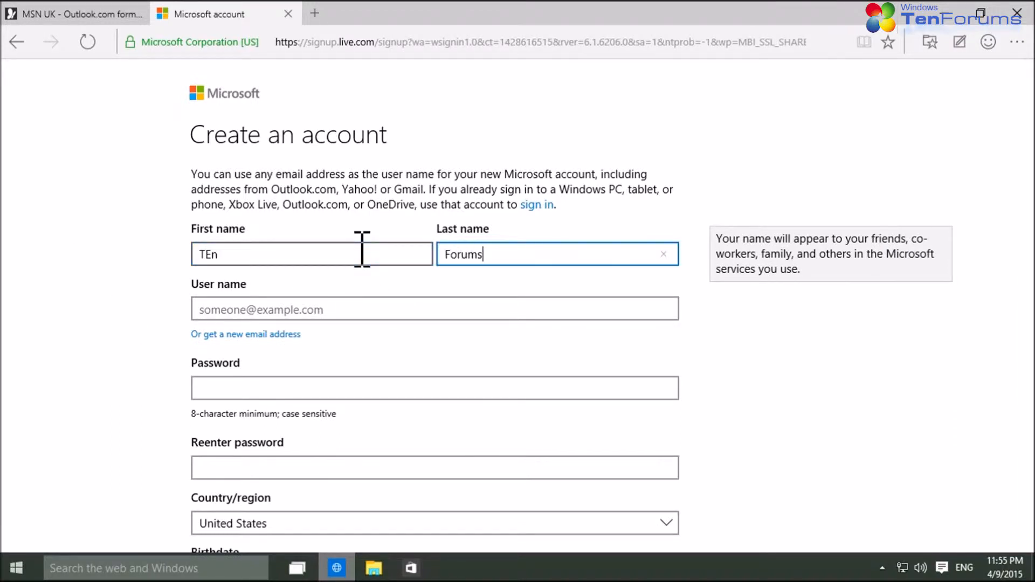
{"action": "key", "text": "Tab"}
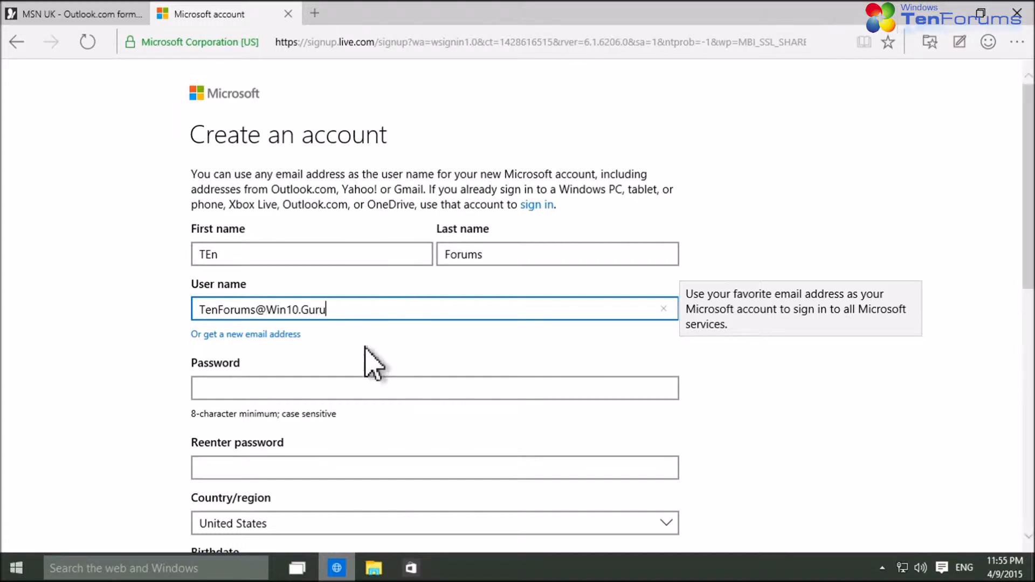
{"action": "left_click", "coordinate": [306, 392]}
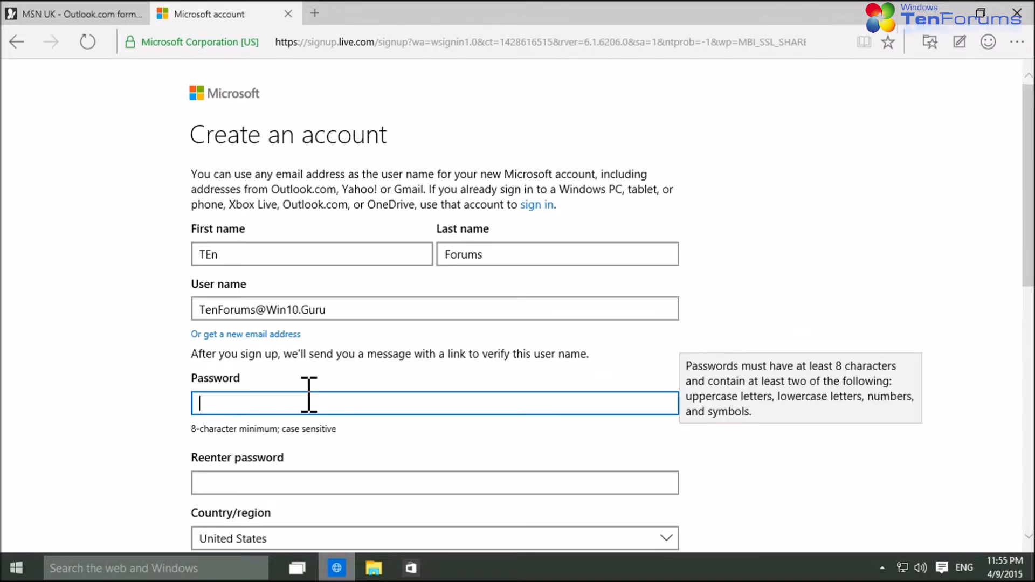
{"action": "type", "text": "a"}
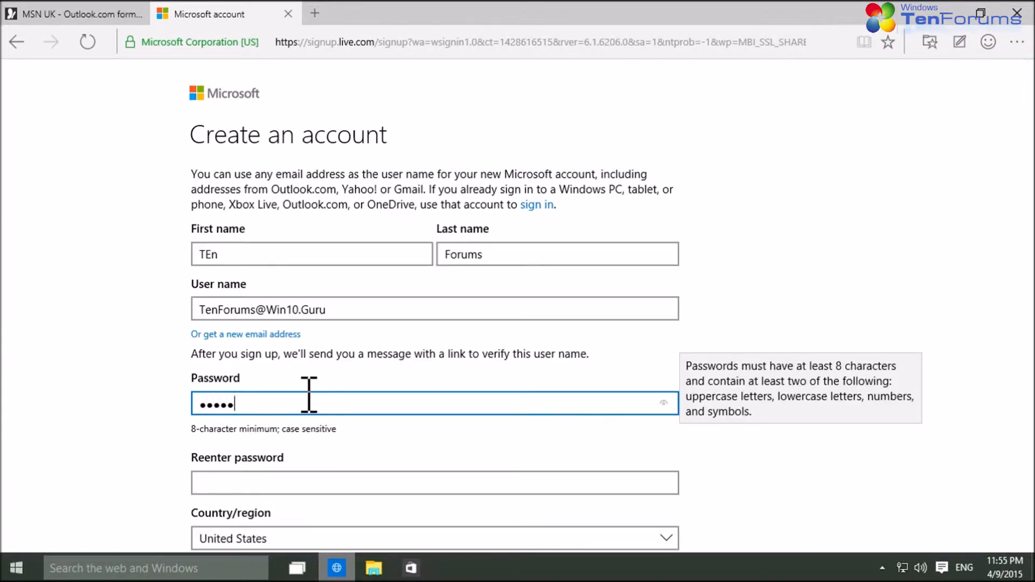
{"action": "key", "text": "Tab"}
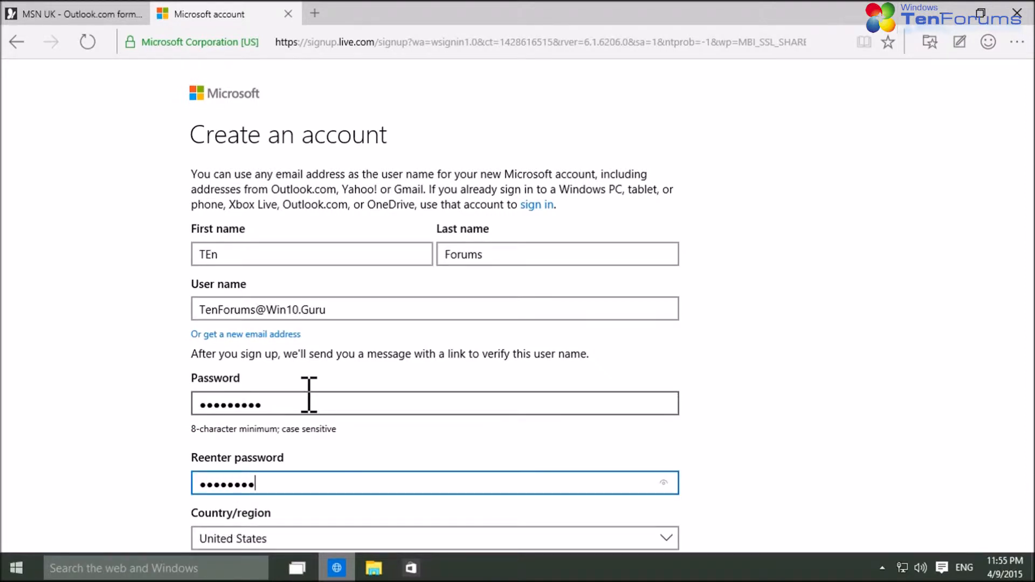
{"action": "left_click", "coordinate": [213, 256]}
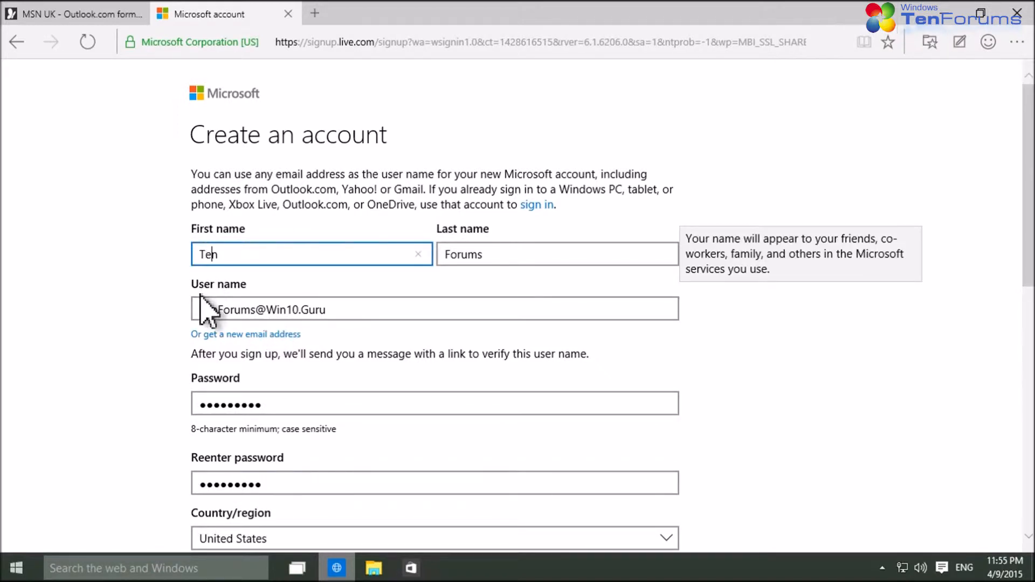
Choose United Kingdom as the country/region
{"action": "triple_click", "coordinate": [323, 314]}
{"action": "scroll", "coordinate": [117, 388], "scroll_direction": "down", "scroll_amount": 3}
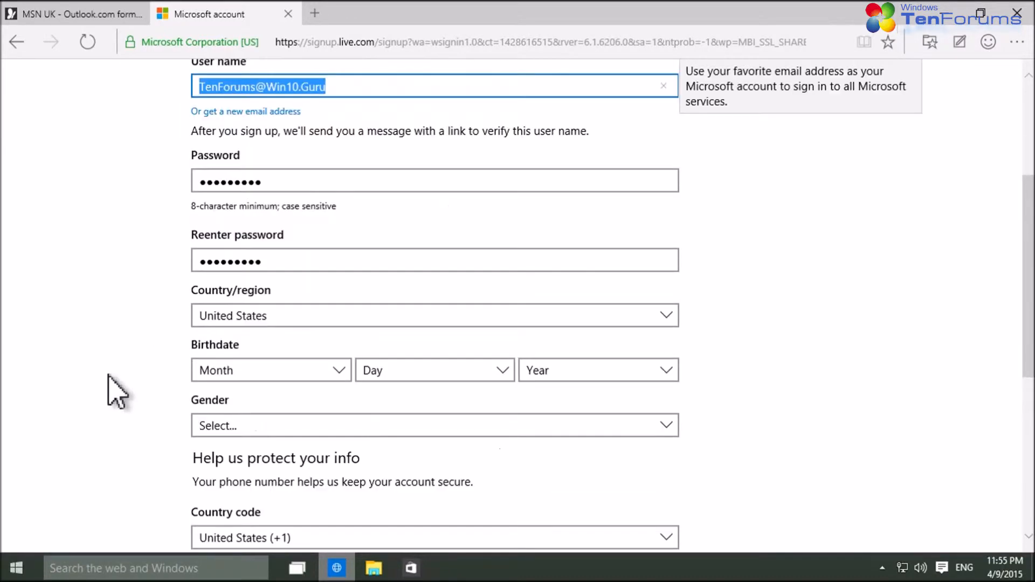
{"action": "scroll", "coordinate": [117, 388], "scroll_direction": "down", "scroll_amount": 1}
{"action": "left_click", "coordinate": [669, 243]}
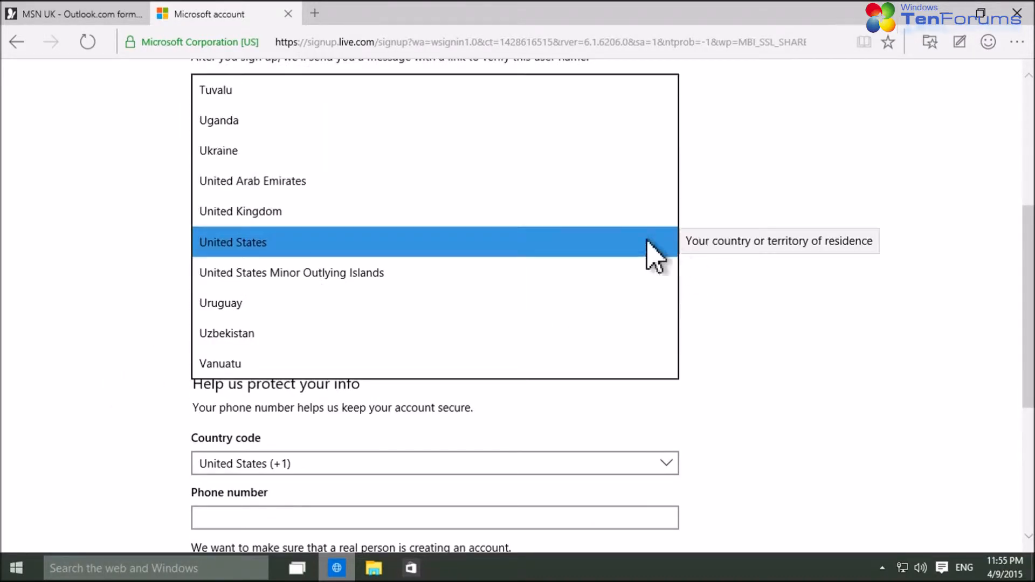
{"action": "left_click", "coordinate": [349, 212]}
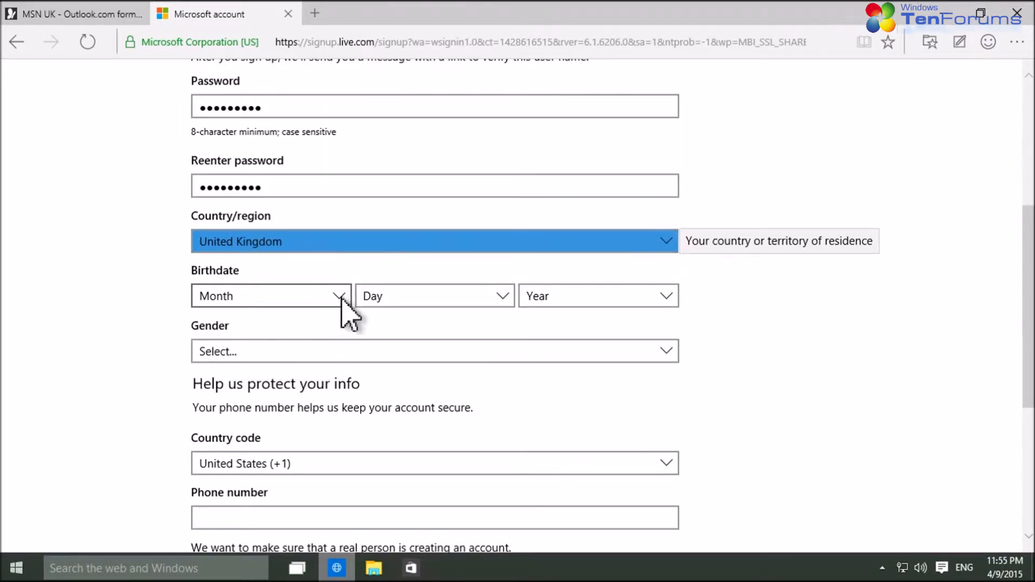
Set the birthdate to January 1, 1990 and gender to Not specified
{"action": "left_click", "coordinate": [347, 311]}
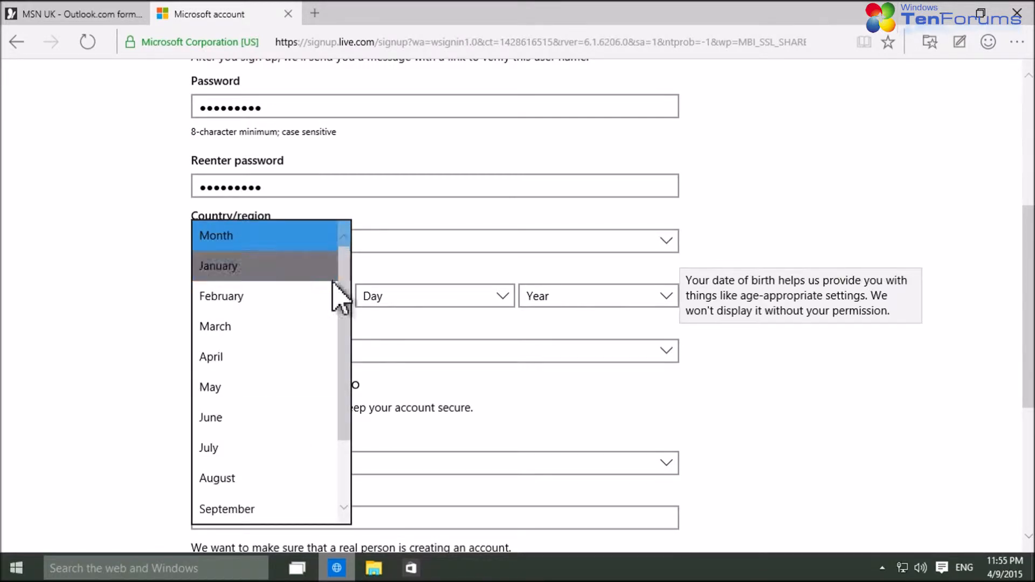
{"action": "left_click", "coordinate": [293, 269]}
{"action": "left_click", "coordinate": [496, 297]}
{"action": "left_click", "coordinate": [377, 266]}
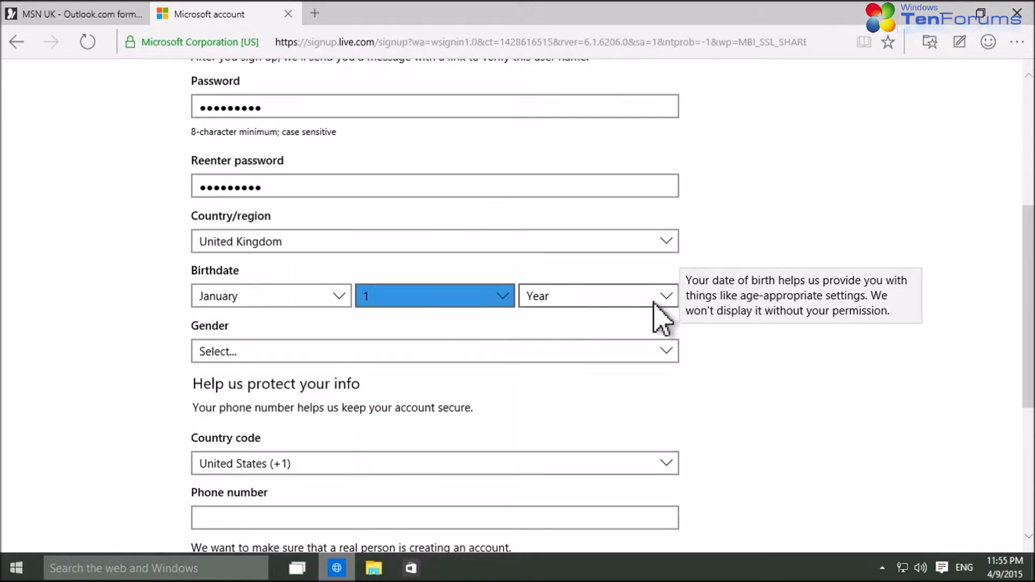
{"action": "left_click", "coordinate": [665, 301]}
{"action": "scroll", "coordinate": [607, 306], "scroll_direction": "down", "scroll_amount": 5}
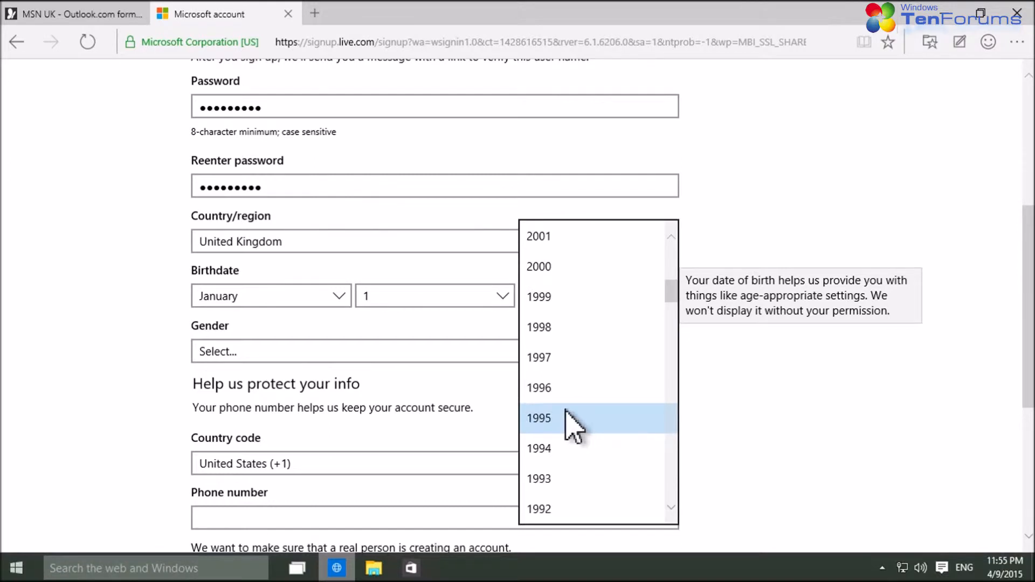
{"action": "scroll", "coordinate": [573, 424], "scroll_direction": "down", "scroll_amount": 1}
{"action": "left_click", "coordinate": [566, 489]}
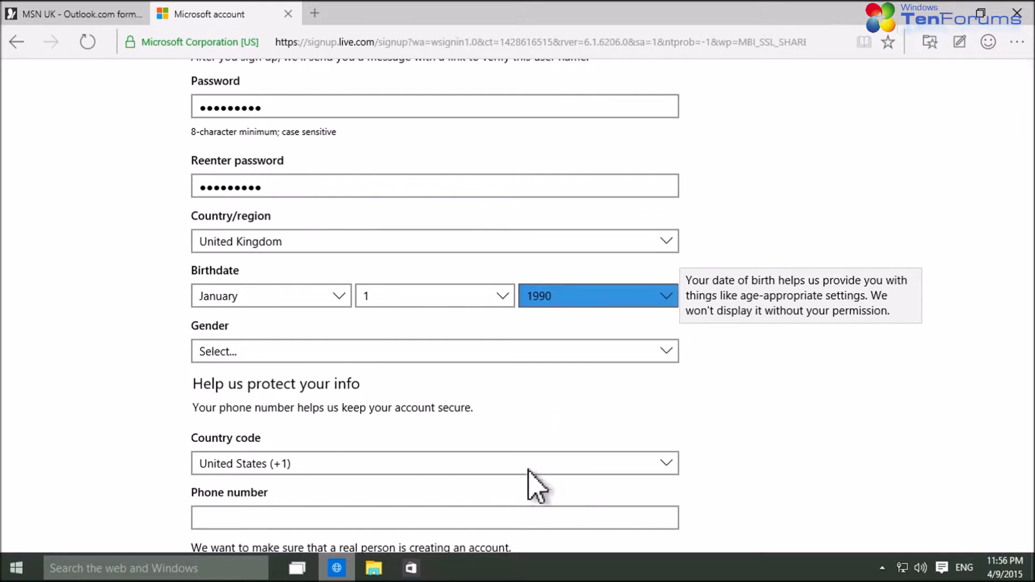
{"action": "left_click", "coordinate": [267, 350]}
{"action": "left_click", "coordinate": [222, 455]}
{"action": "scroll", "coordinate": [450, 427], "scroll_direction": "down", "scroll_amount": 3}
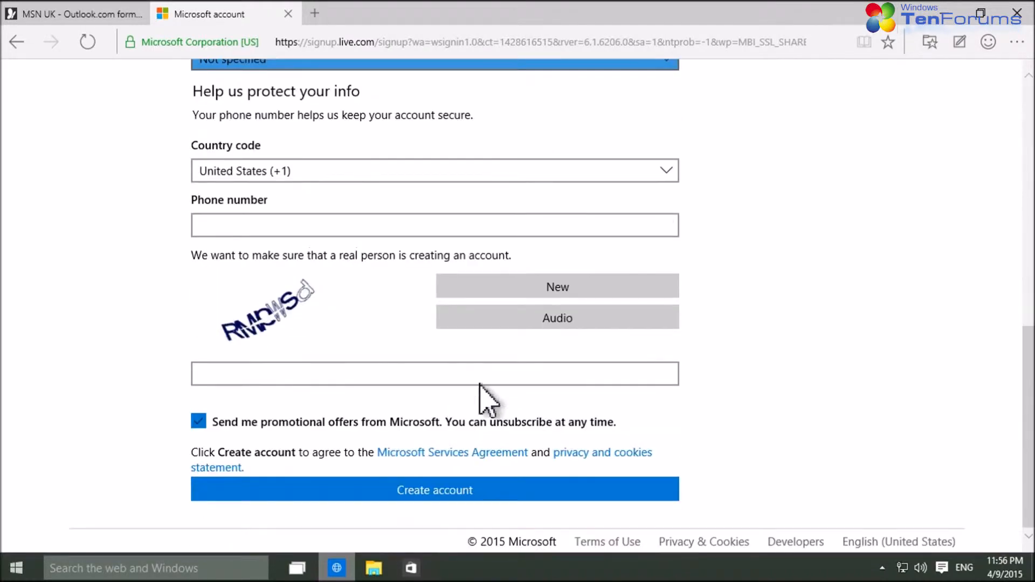
Select the Germany (+49) country code and enter the phone number
{"action": "left_click", "coordinate": [661, 172]}
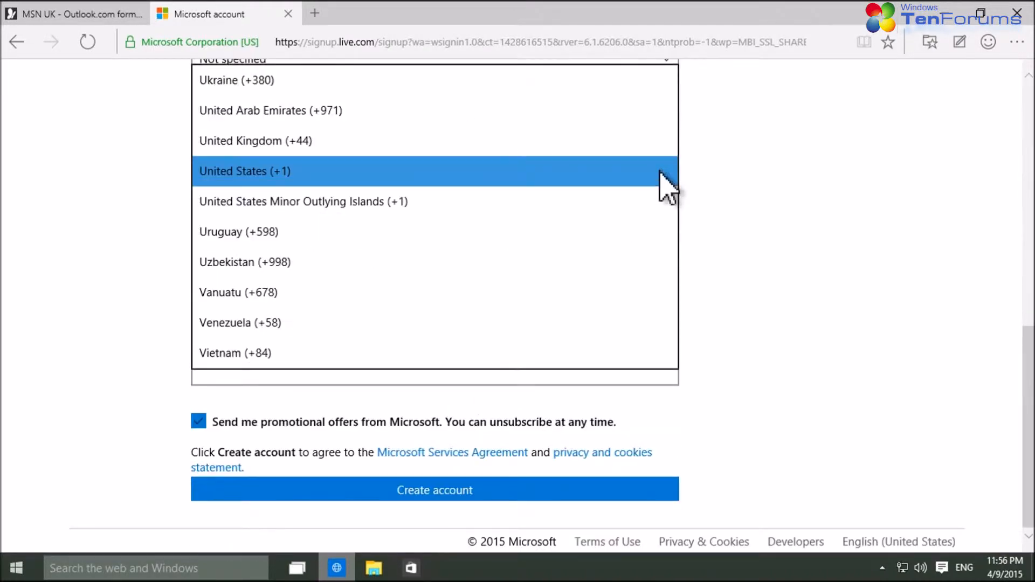
{"action": "key", "text": "g"}
{"action": "left_click", "coordinate": [280, 171]}
{"action": "left_click", "coordinate": [258, 227]}
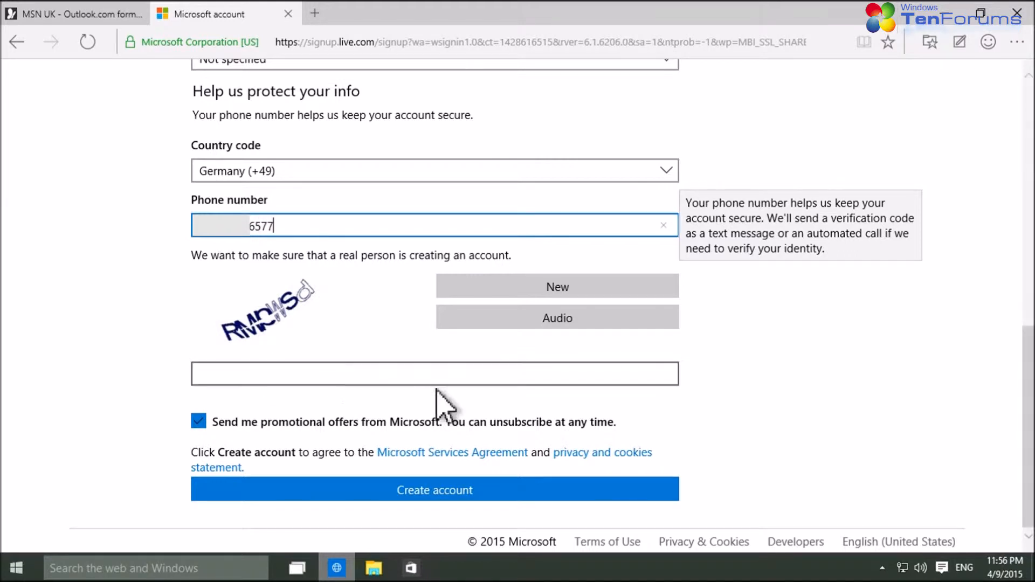
Enter the captcha characters KVKSVN after refreshing the image and submit Create account
{"action": "left_click", "coordinate": [387, 372]}
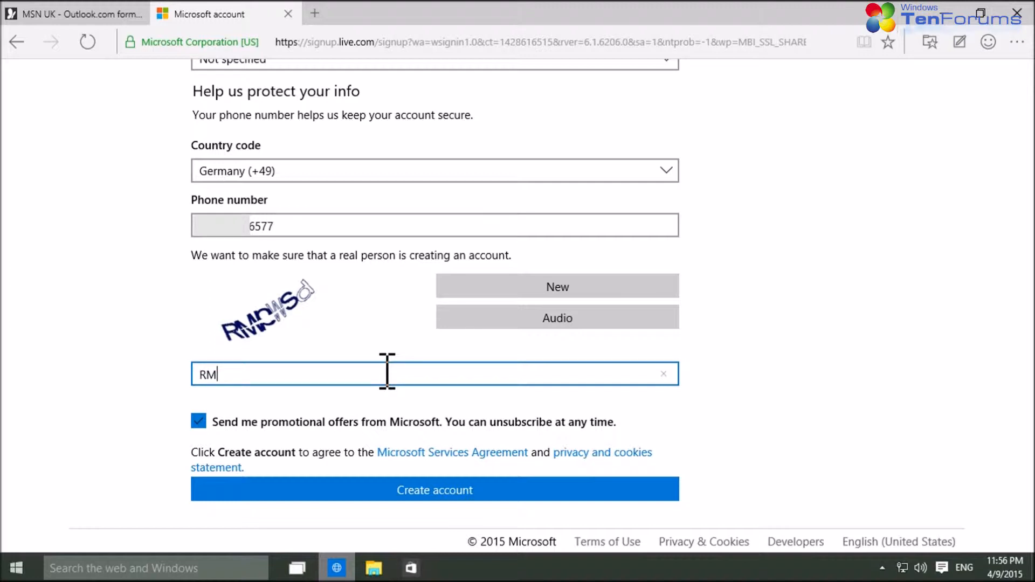
{"action": "left_click", "coordinate": [555, 288]}
{"action": "left_click", "coordinate": [309, 374]}
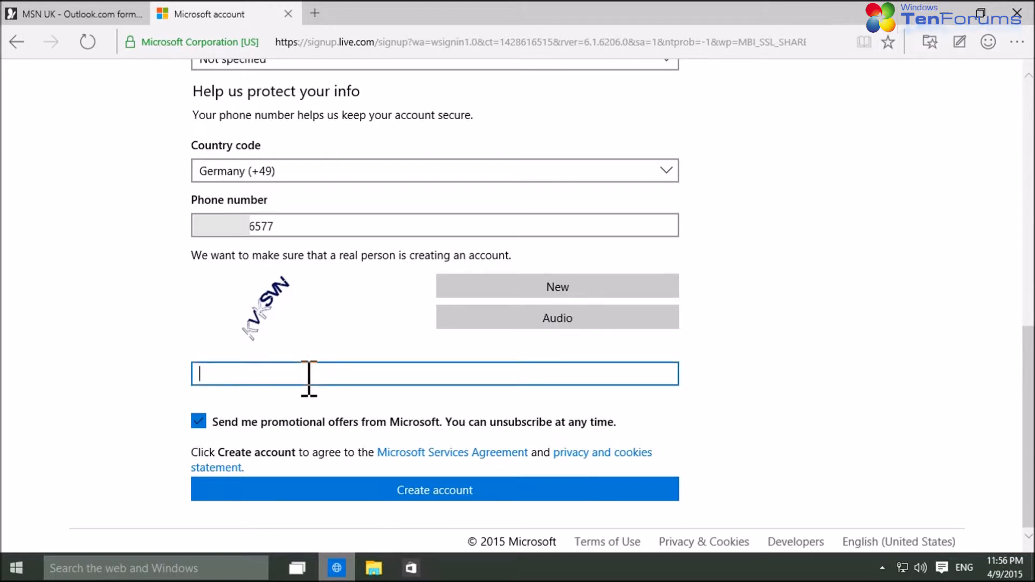
{"action": "type", "text": "VKSVN"}
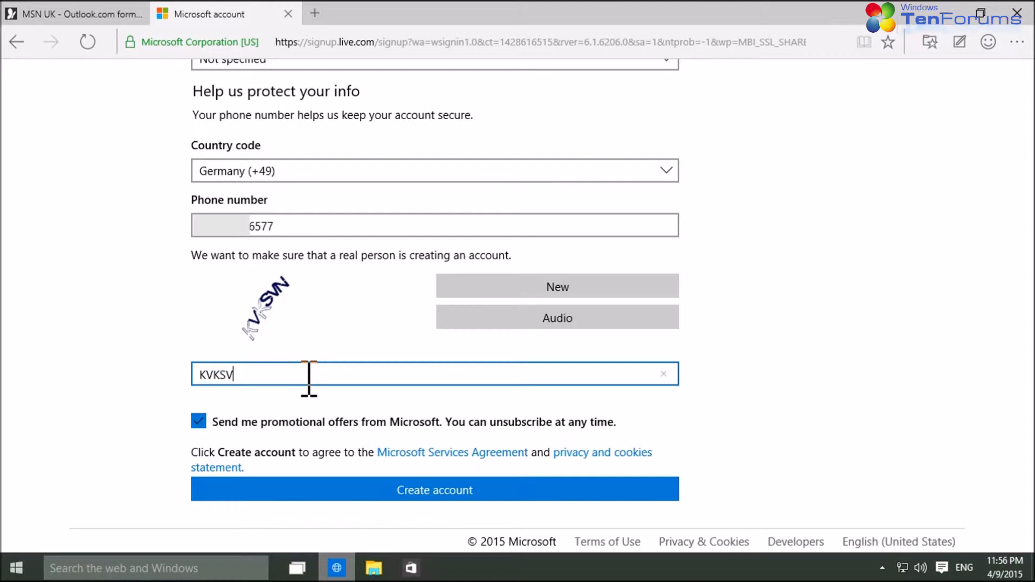
{"action": "left_click", "coordinate": [412, 490]}
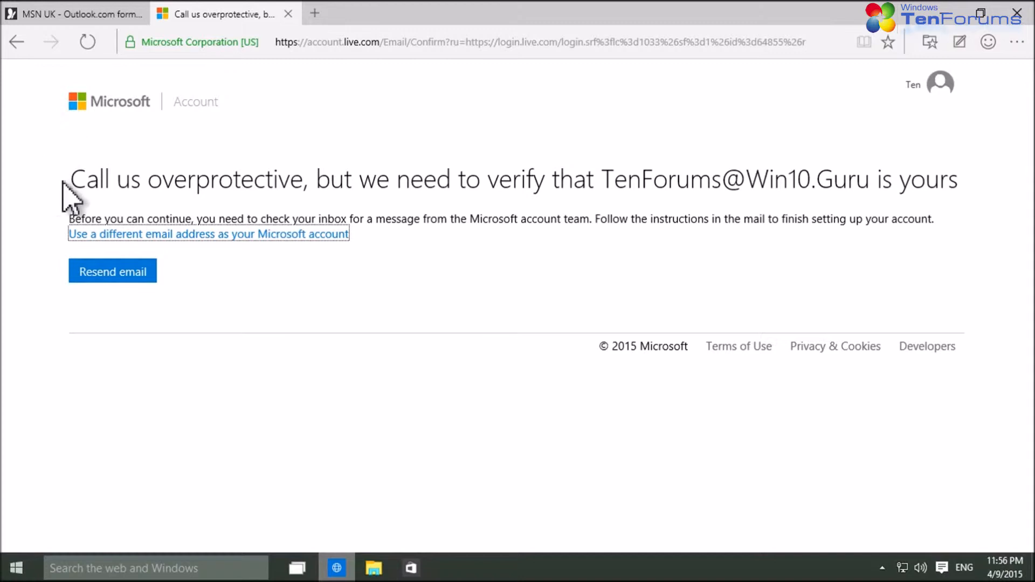
Review the email verification notice and bring up the 'Verify your email address' message in Outlook
{"action": "left_click_drag", "start_coordinate": [69, 212], "coordinate": [644, 198]}
{"action": "left_click_drag", "start_coordinate": [958, 179], "coordinate": [92, 178]}
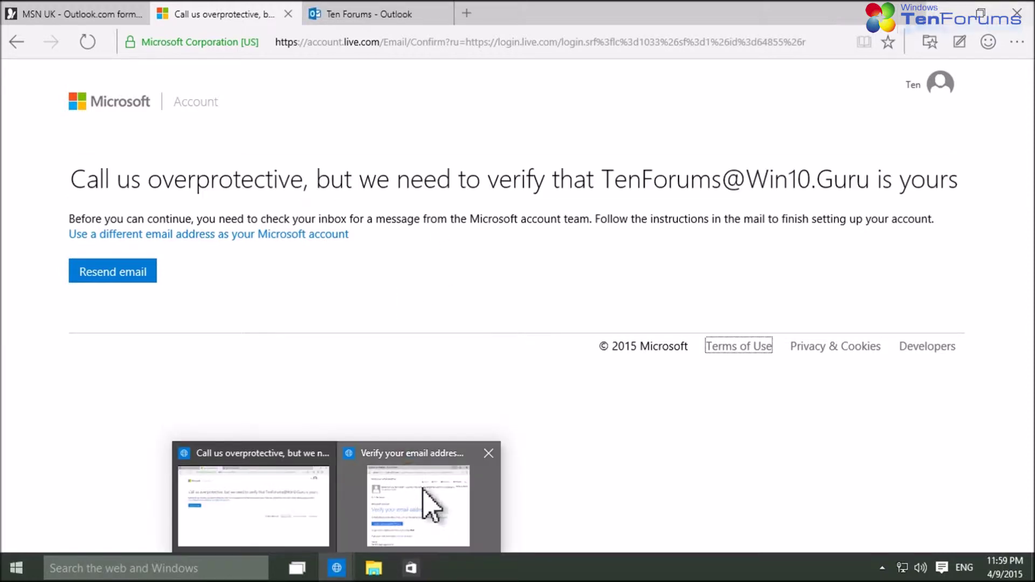
{"action": "left_click", "coordinate": [424, 495]}
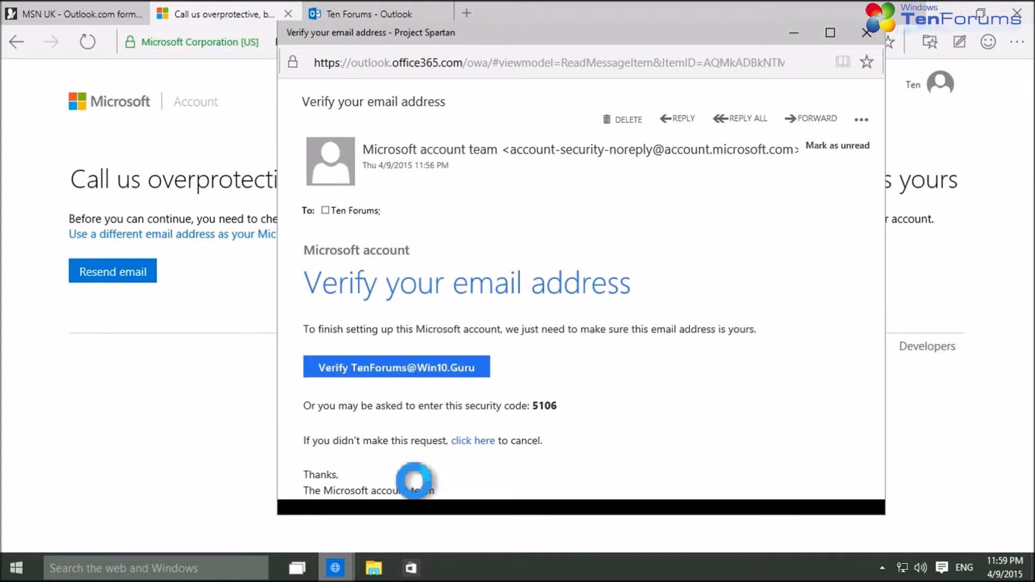
Verify the address from the email, accept the Ready to go! confirmation and close the blank sign-in window
{"action": "left_click", "coordinate": [939, 16]}
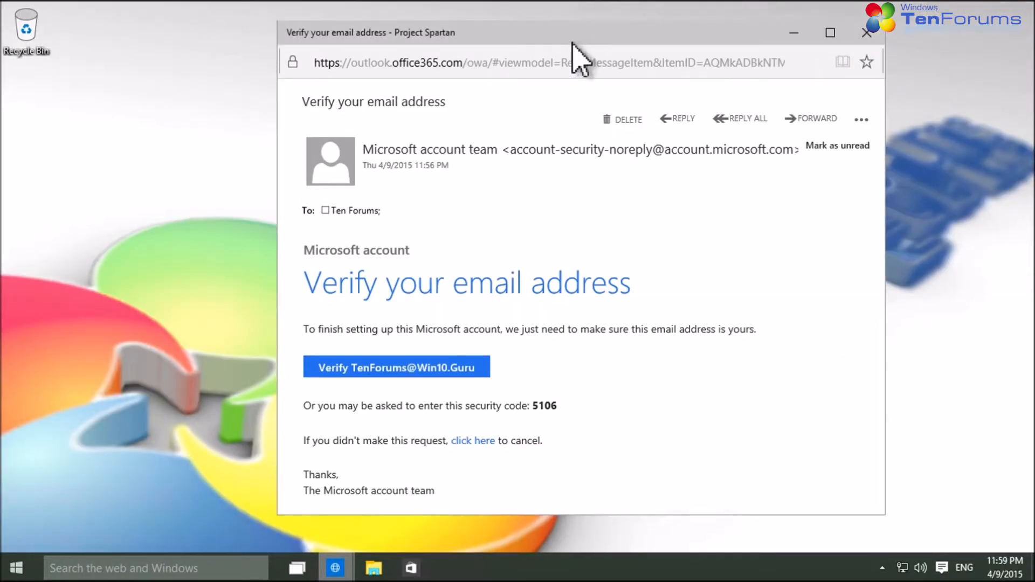
{"action": "left_click_drag", "start_coordinate": [572, 45], "coordinate": [475, 34]}
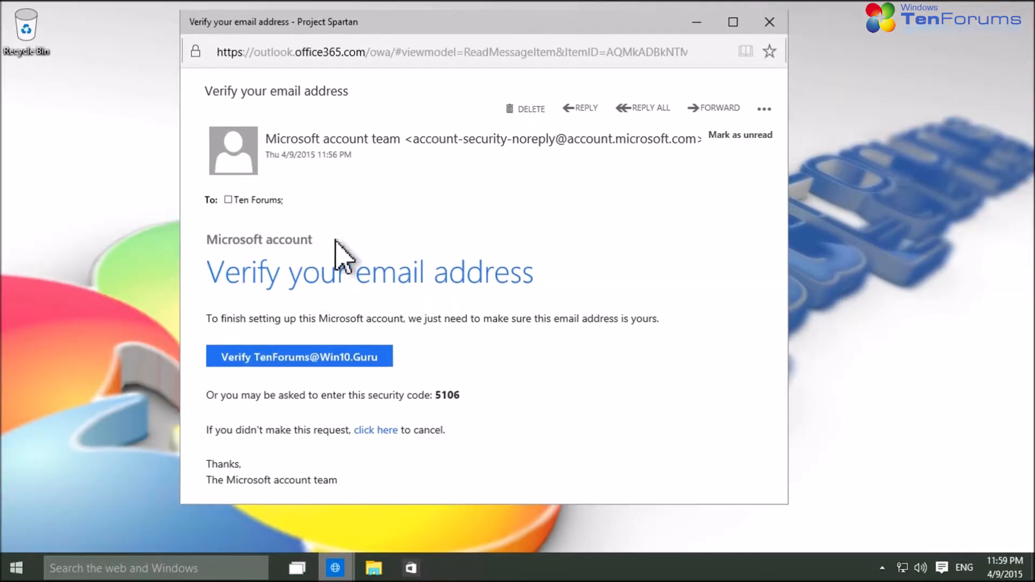
{"action": "left_click", "coordinate": [323, 358]}
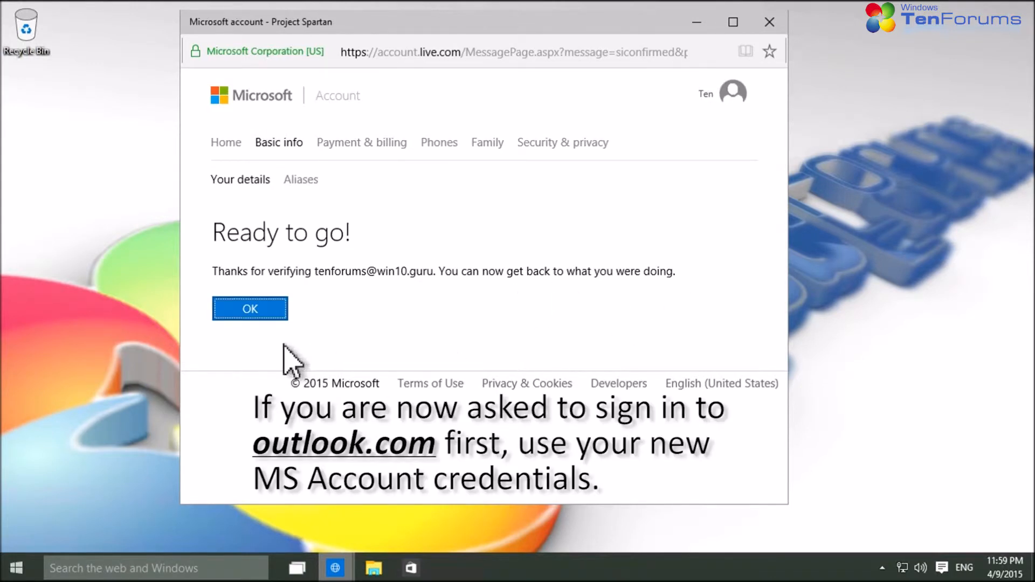
{"action": "left_click", "coordinate": [246, 312]}
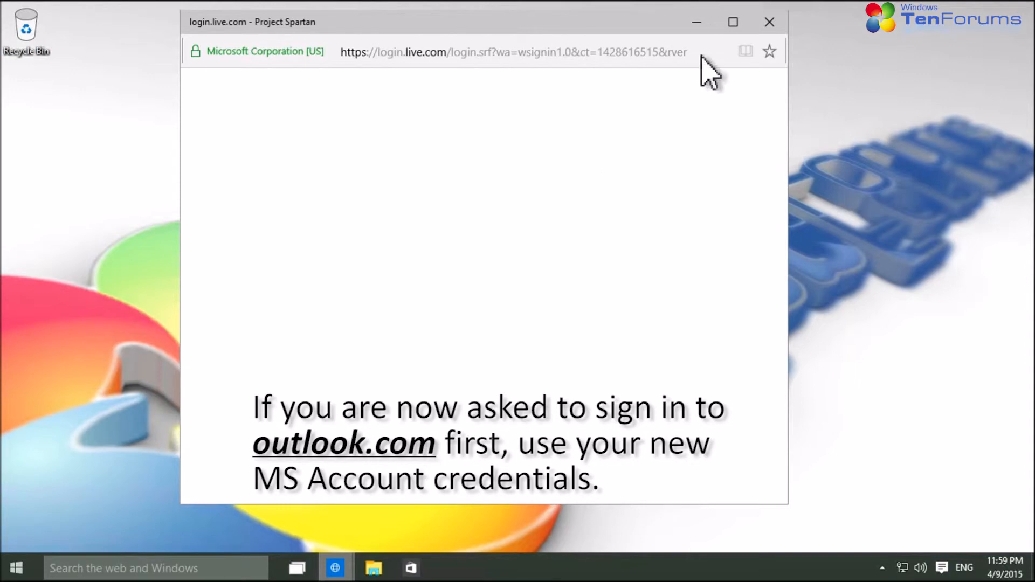
{"action": "left_click", "coordinate": [768, 22]}
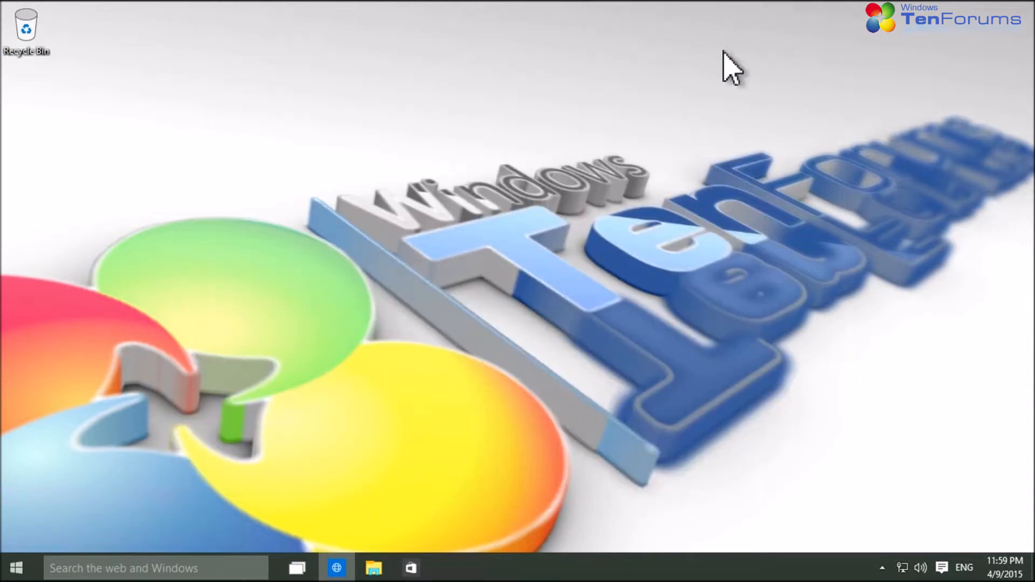
Restore Edge, close the Ten Forums - Outlook tab and sign out of the account from the avatar menu
{"action": "mouse_move", "coordinate": [336, 567]}
{"action": "left_click", "coordinate": [331, 518]}
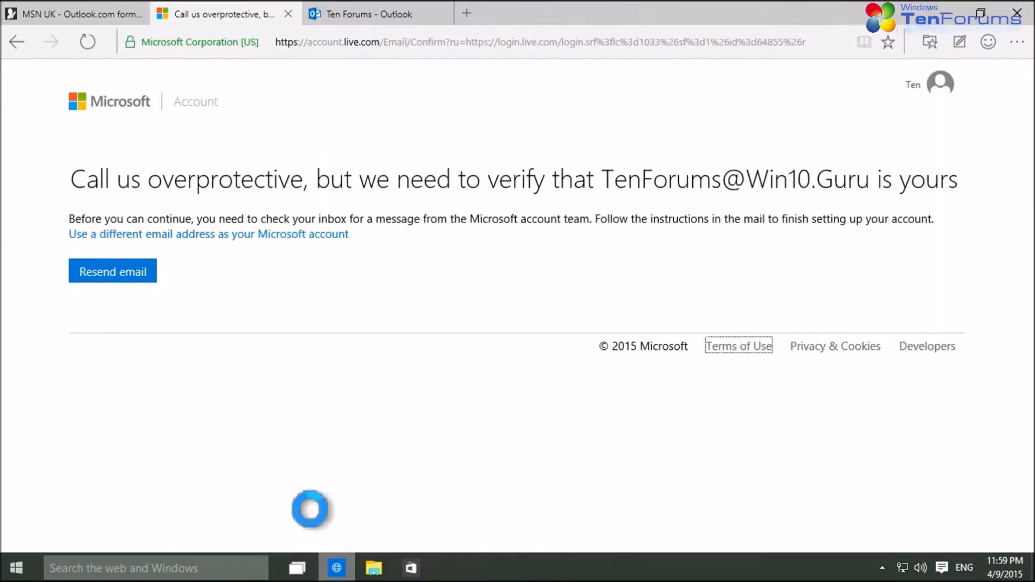
{"action": "left_click", "coordinate": [443, 14]}
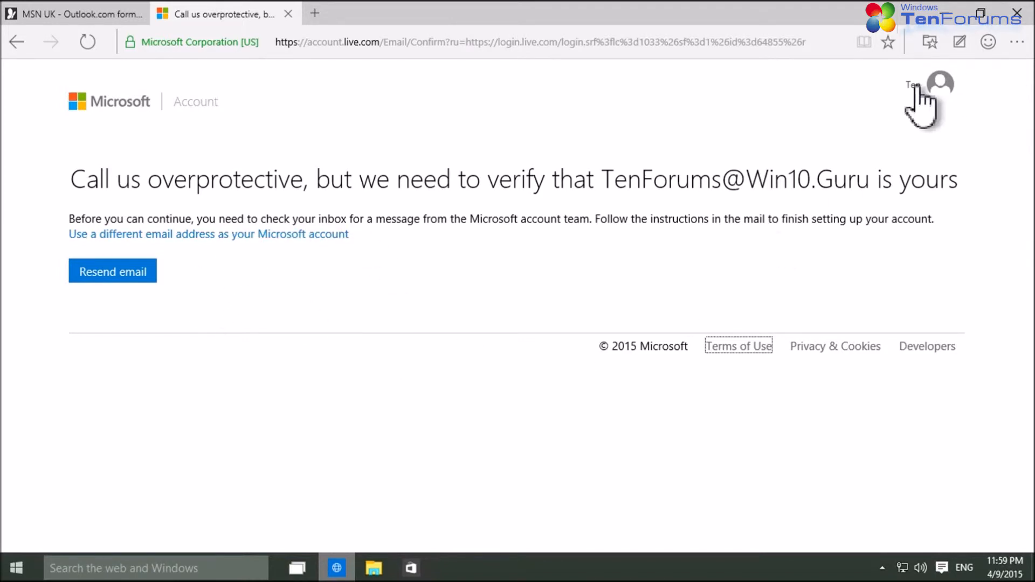
{"action": "left_click", "coordinate": [938, 90]}
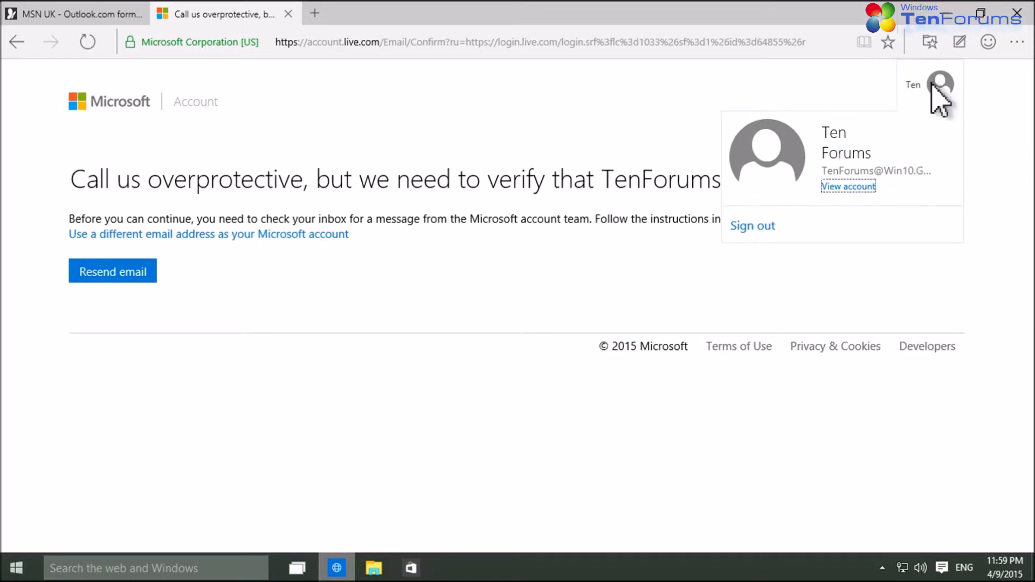
{"action": "left_click", "coordinate": [752, 229]}
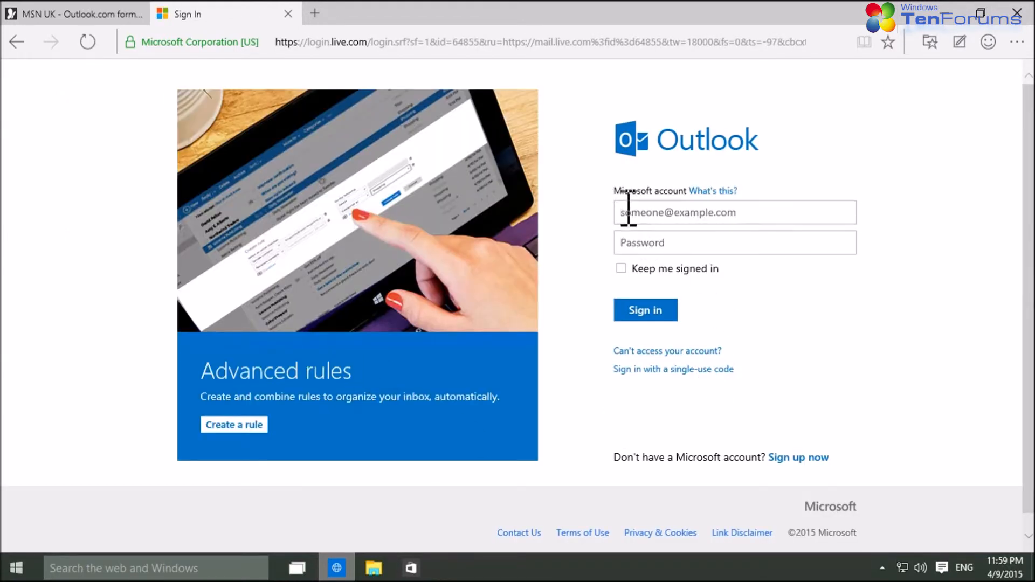
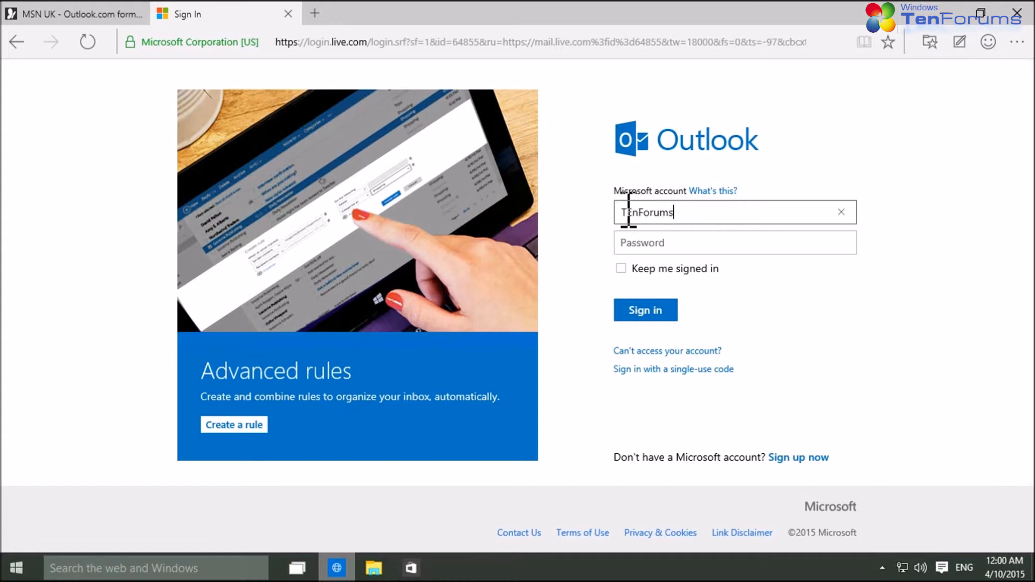
{"action": "key", "text": "Tab"}
{"action": "left_click", "coordinate": [628, 212]}
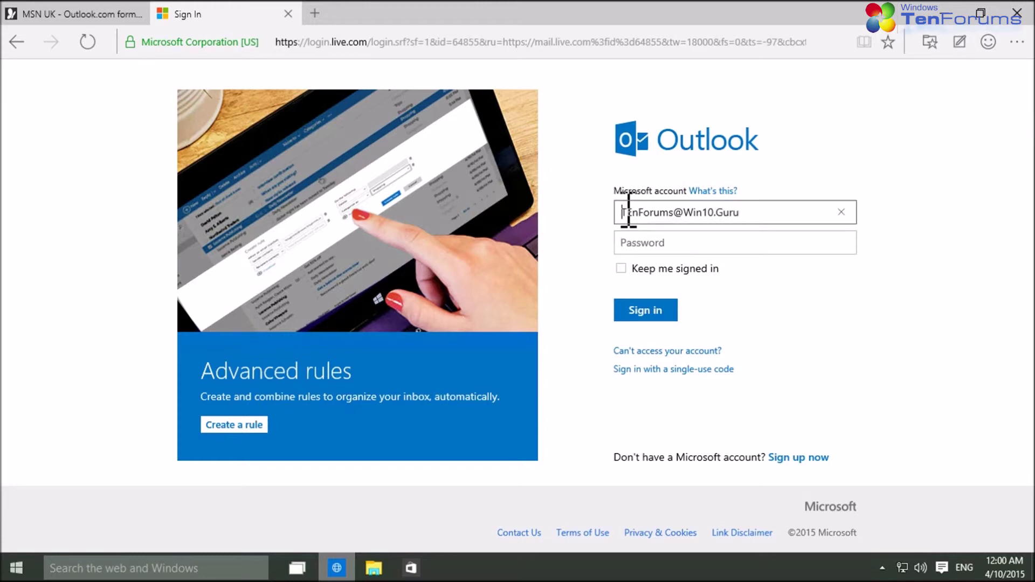
{"action": "key", "text": "Right"}
{"action": "left_click", "coordinate": [632, 243]}
{"action": "type", "text": "pasword"}
{"action": "left_click", "coordinate": [622, 269]}
{"action": "left_click", "coordinate": [651, 311]}
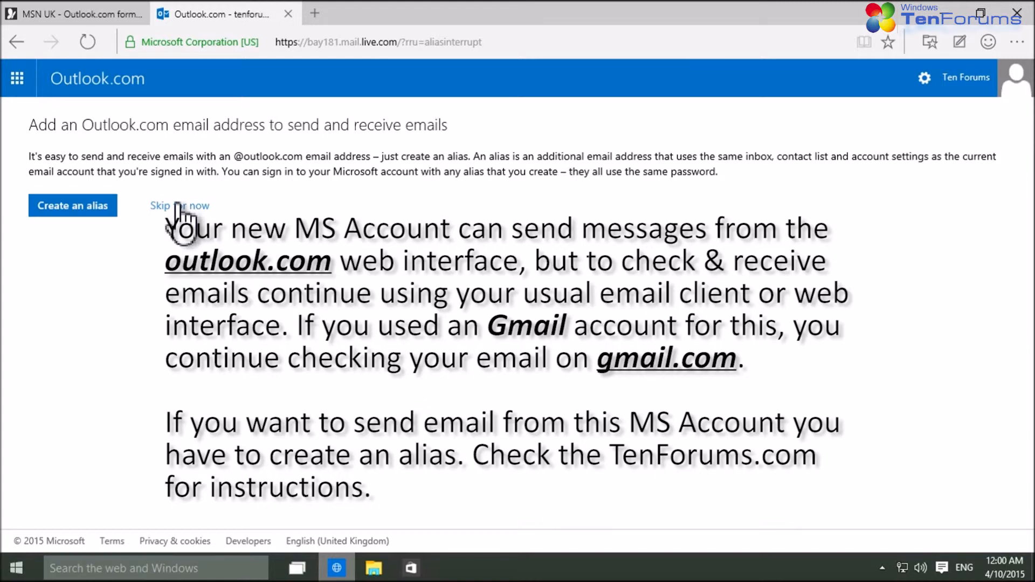
Skip the alias offer for now and view the inbox, briefly checking the Ten Forums account menu
{"action": "left_click", "coordinate": [179, 205]}
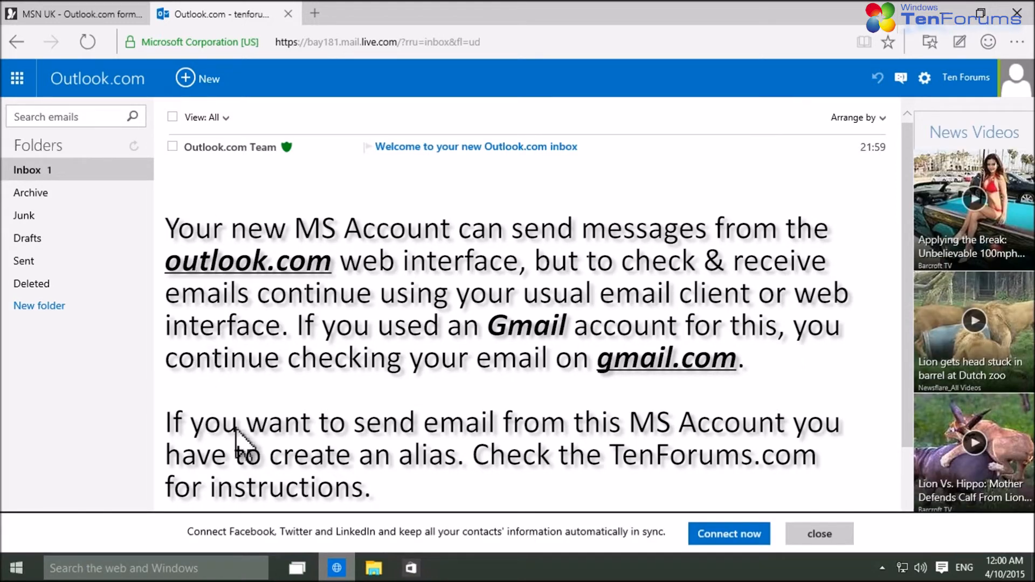
{"action": "left_click", "coordinate": [961, 81]}
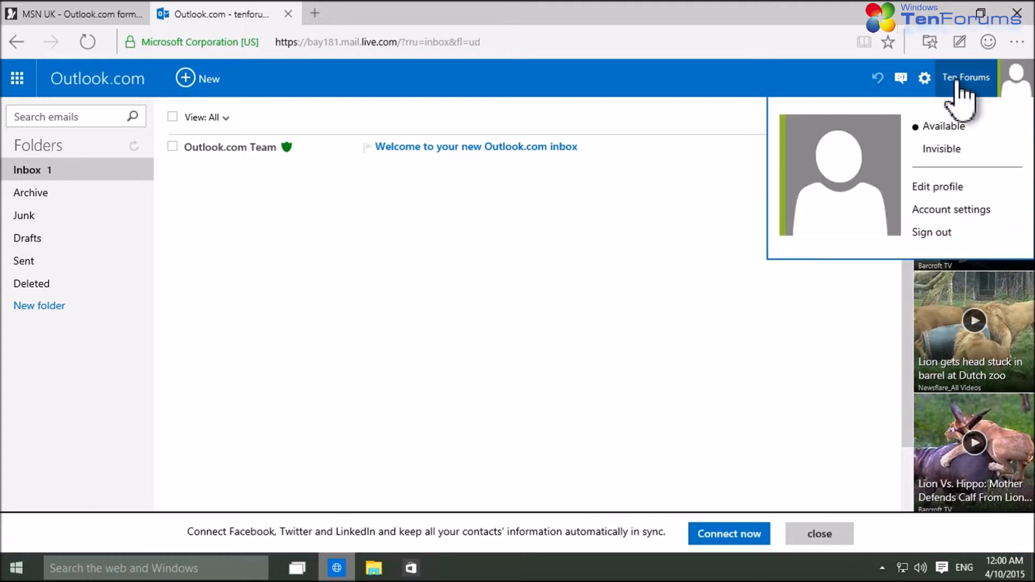
{"action": "left_click", "coordinate": [962, 81]}
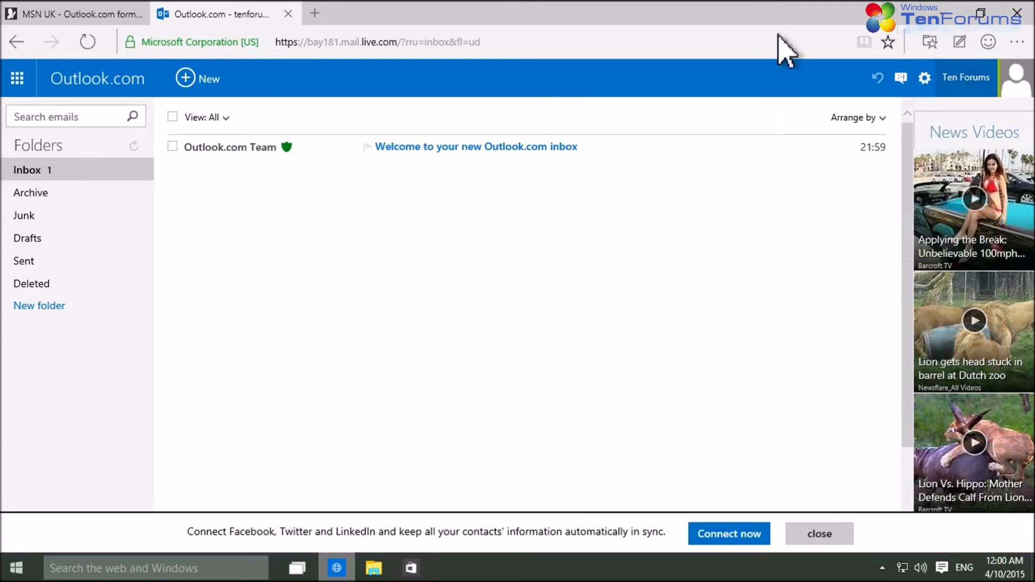